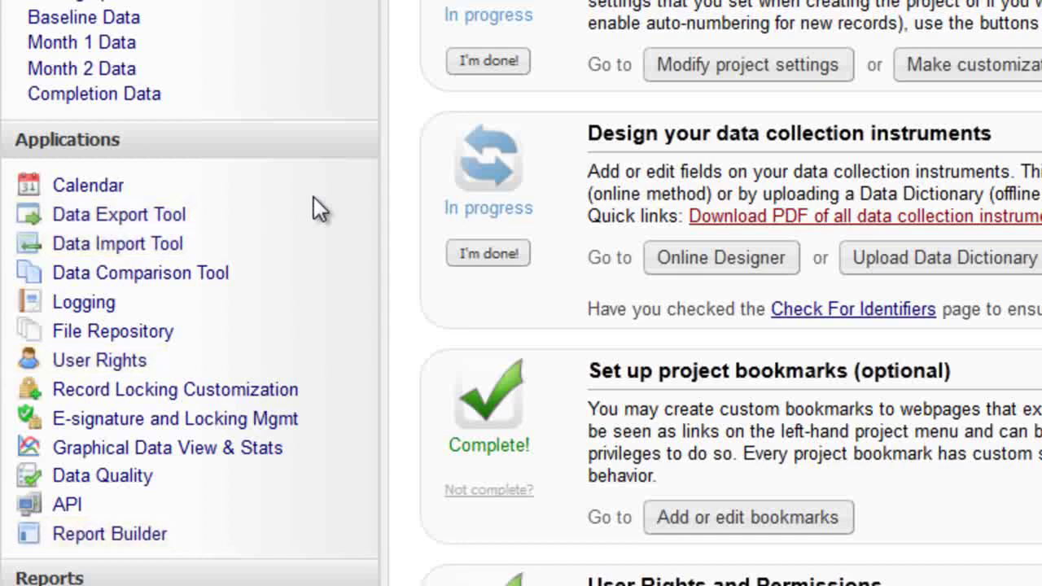
On the User Rights page, enter the new user's username to set up their rights
left_click(130, 363)
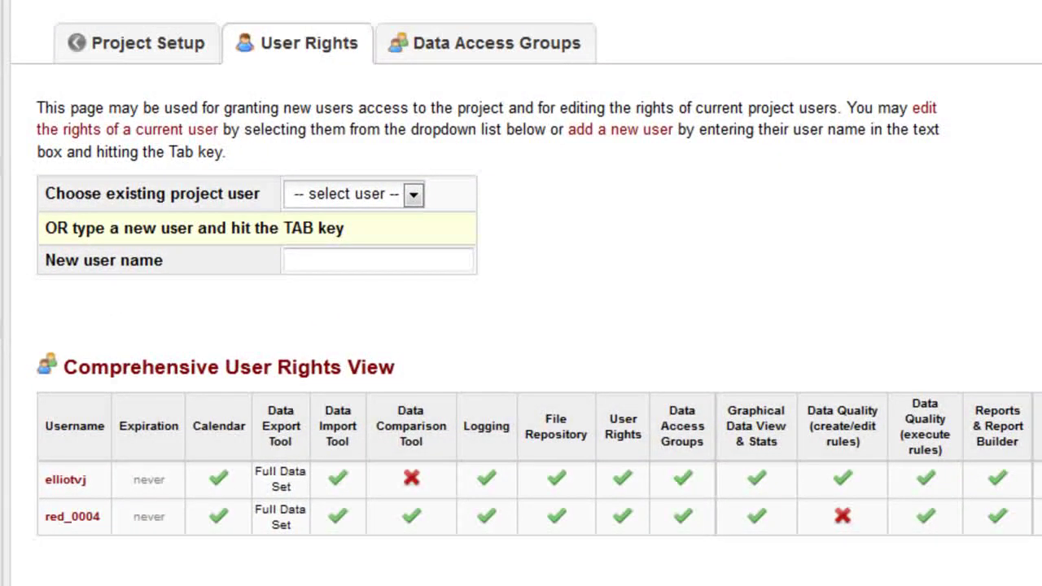
left_click(455, 263)
type("red_")
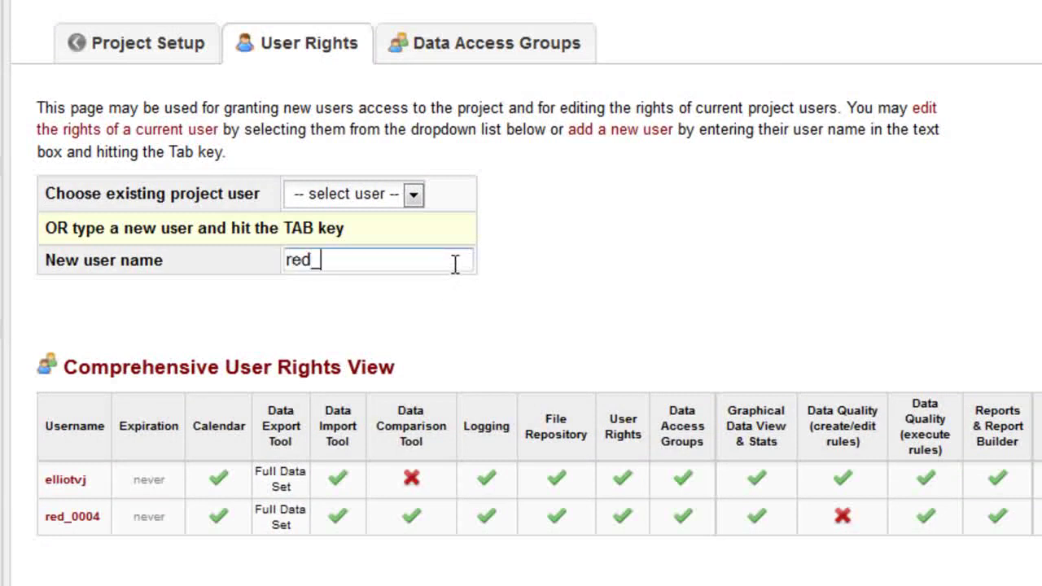
type("0005")
key("Tab")
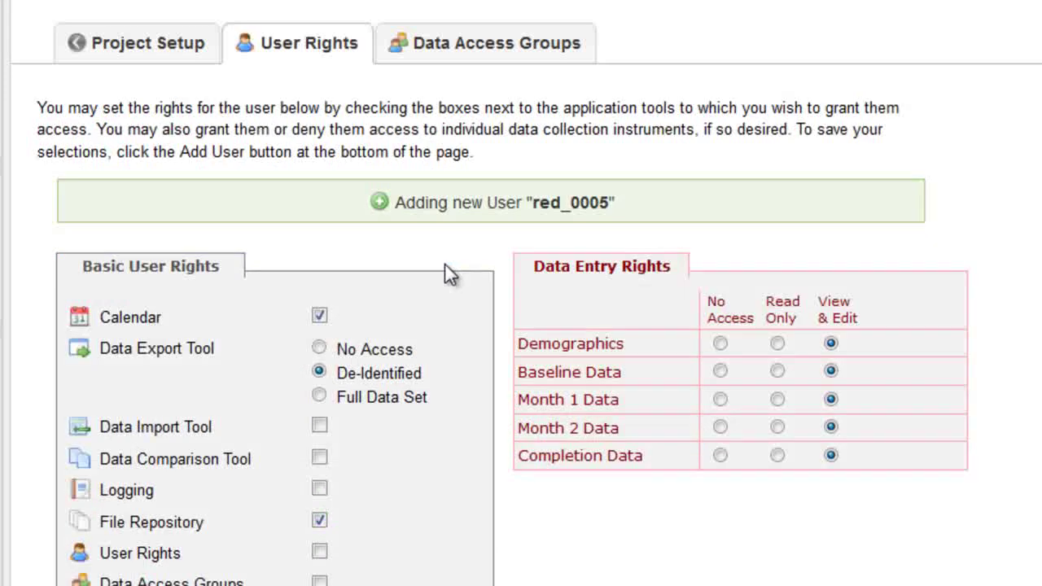
Grant Full Data Set export, User Rights and delete-records access, remove report builder, and add without e-mail notification
left_click(319, 395)
left_click(321, 550)
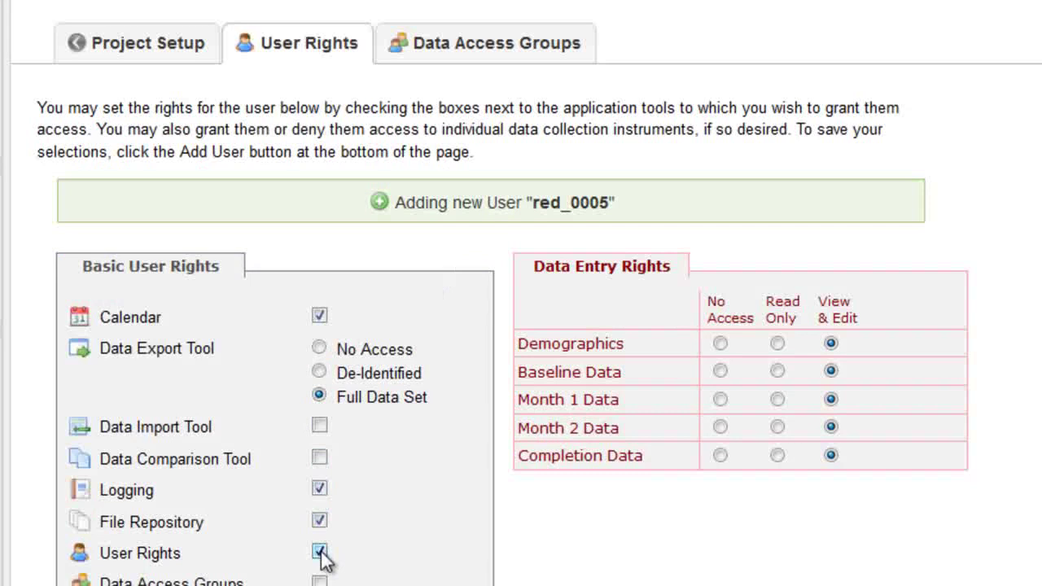
scroll(324, 557, "down", 5)
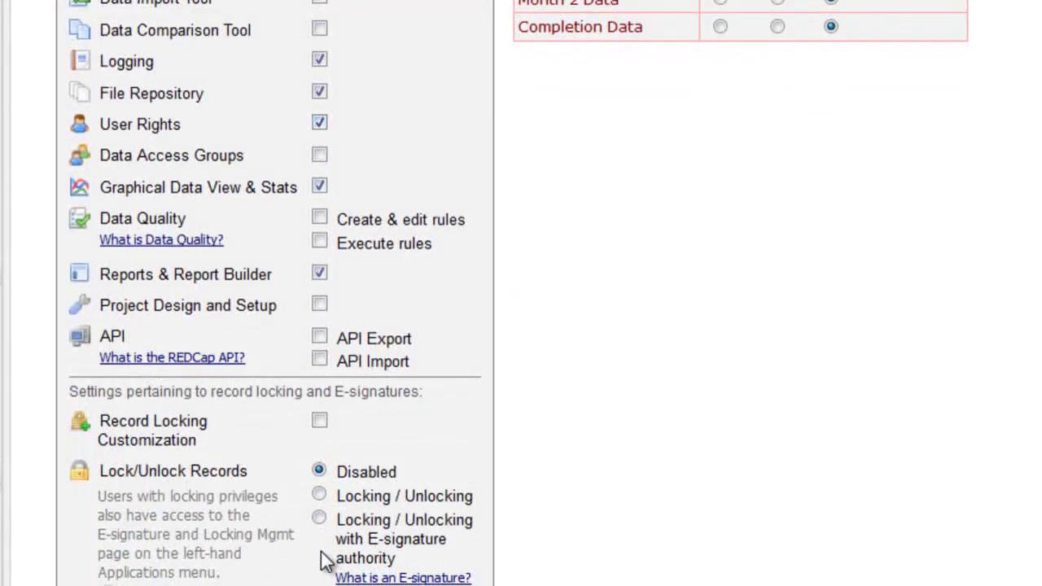
left_click(319, 274)
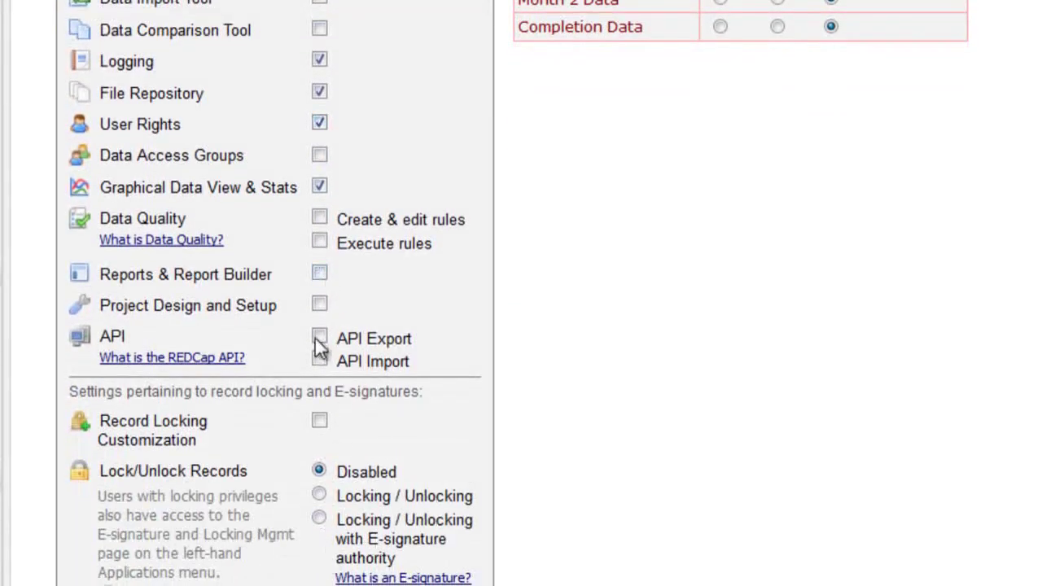
scroll(310, 541, "down", 1)
scroll(310, 542, "down", 3)
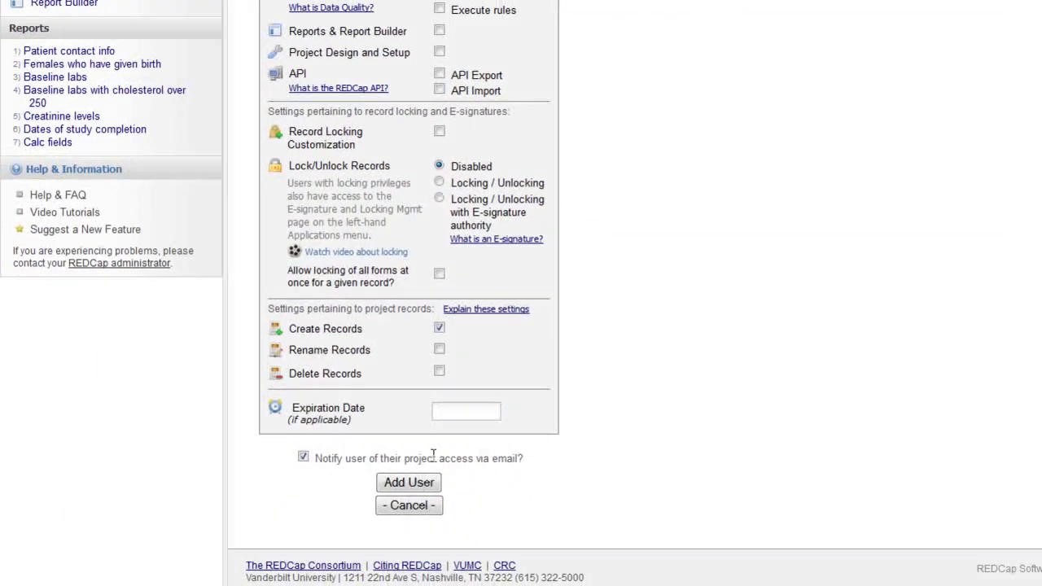
left_click(439, 371)
left_click(303, 458)
left_click(397, 487)
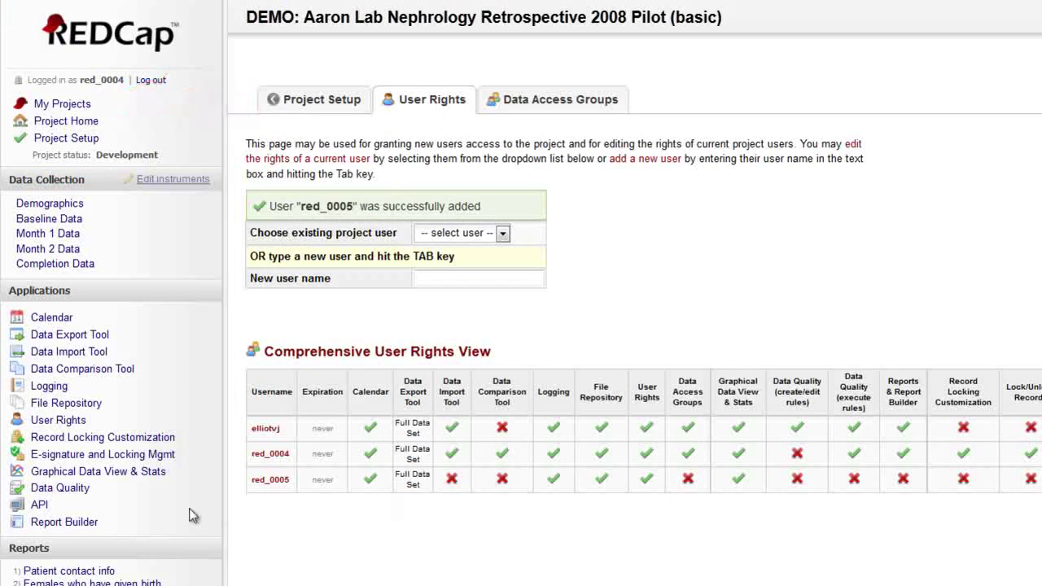
View the Patient contact info and Females who have given birth reports, then return to Report Builder
left_click(88, 524)
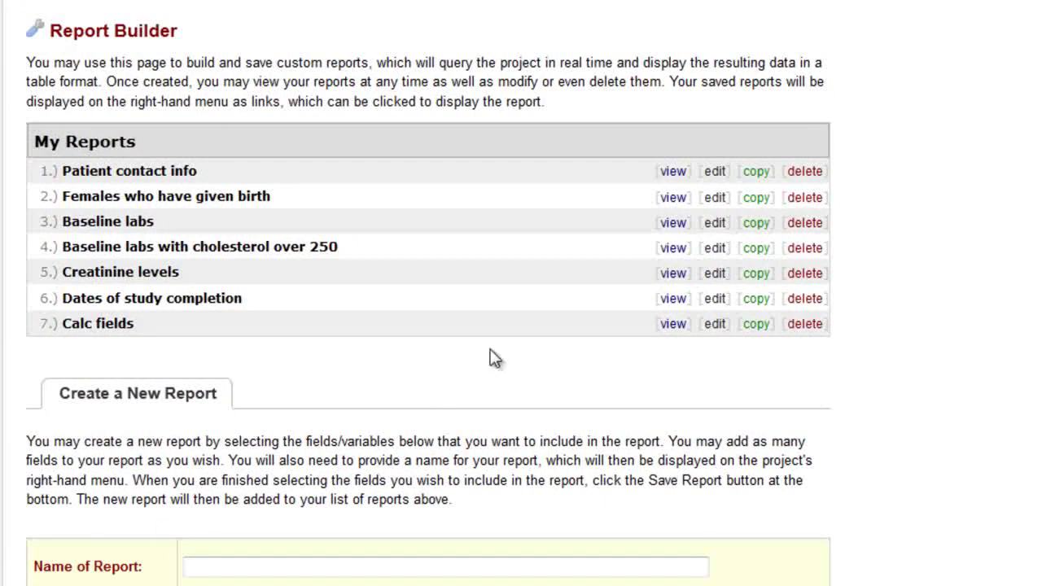
left_click(672, 173)
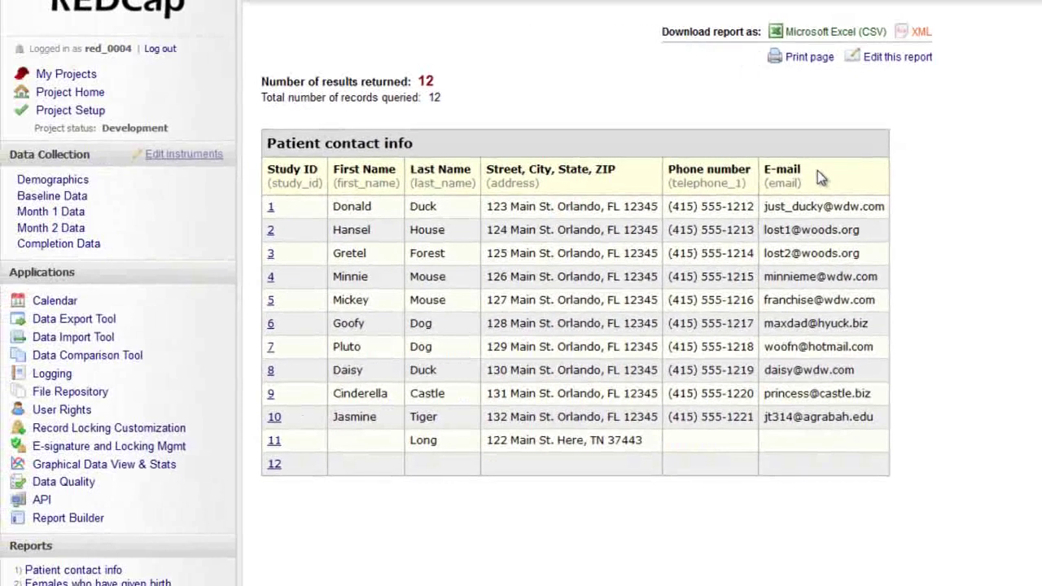
scroll(244, 525, "down", 2)
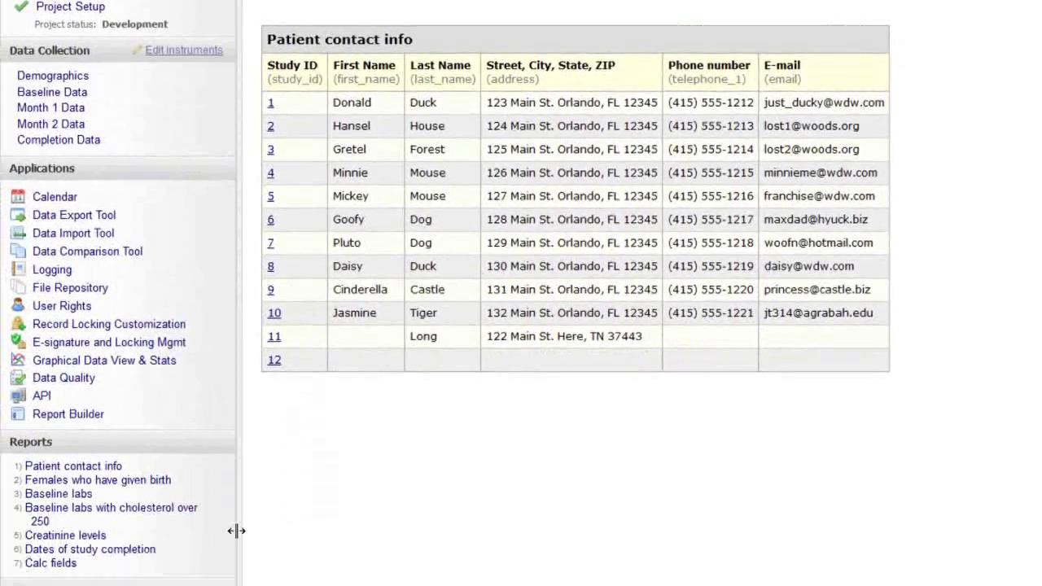
left_click(170, 480)
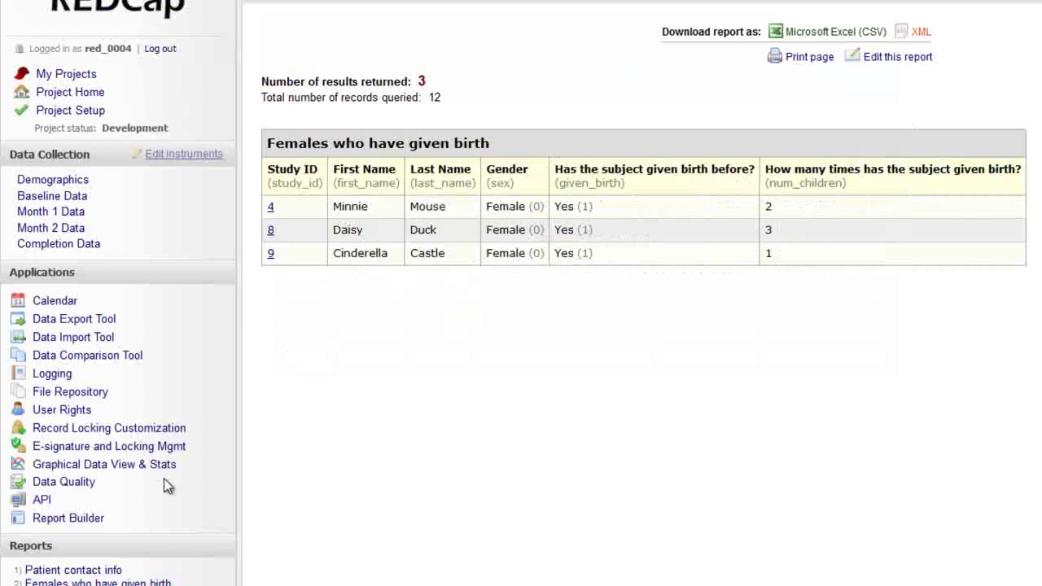
left_click(98, 521)
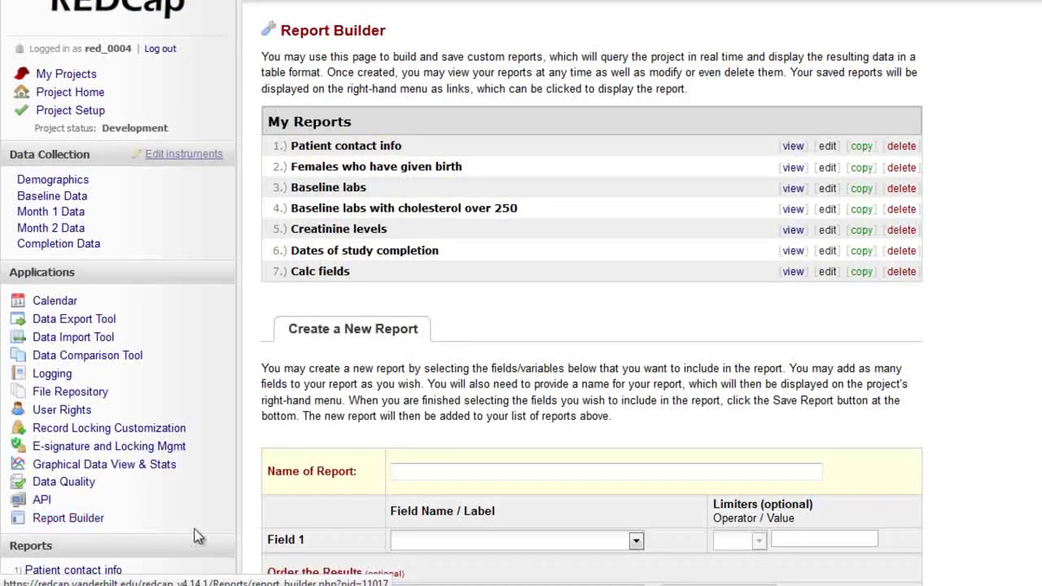
Start a new report named 'Males, height' with study_id, sex and height fields
scroll(314, 540, "down", 3)
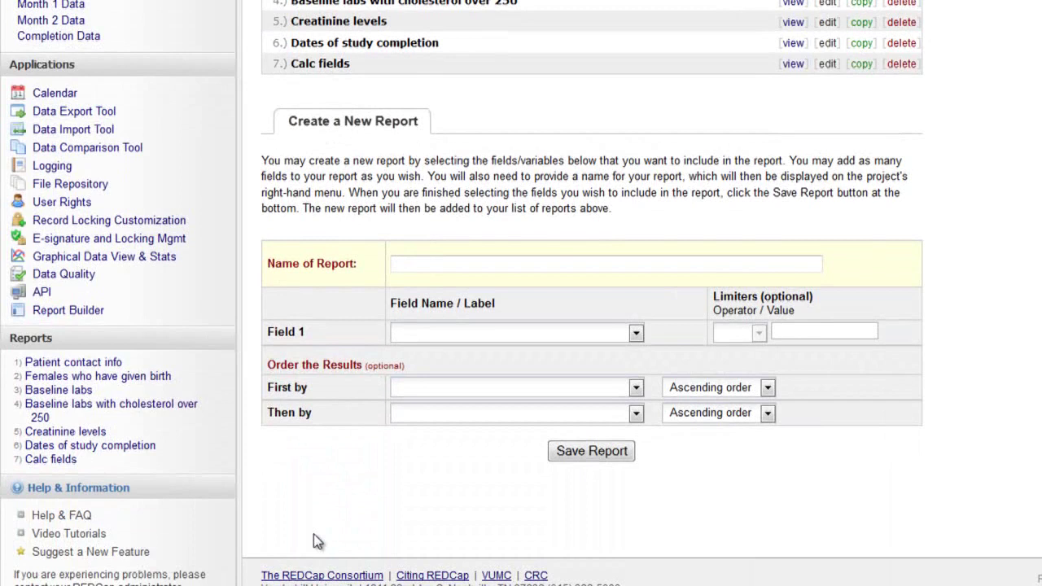
left_click(591, 266)
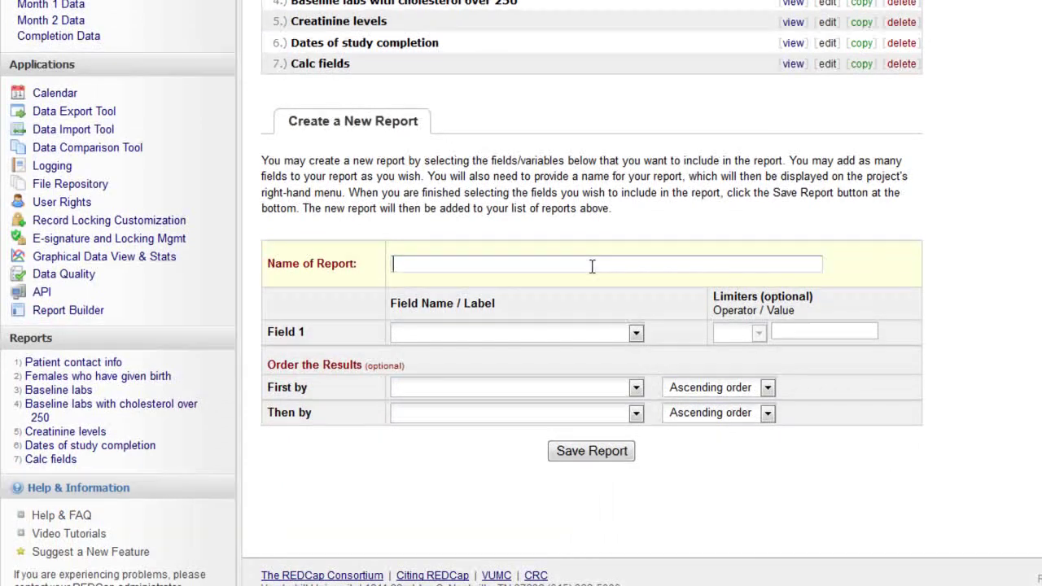
type("Males, height")
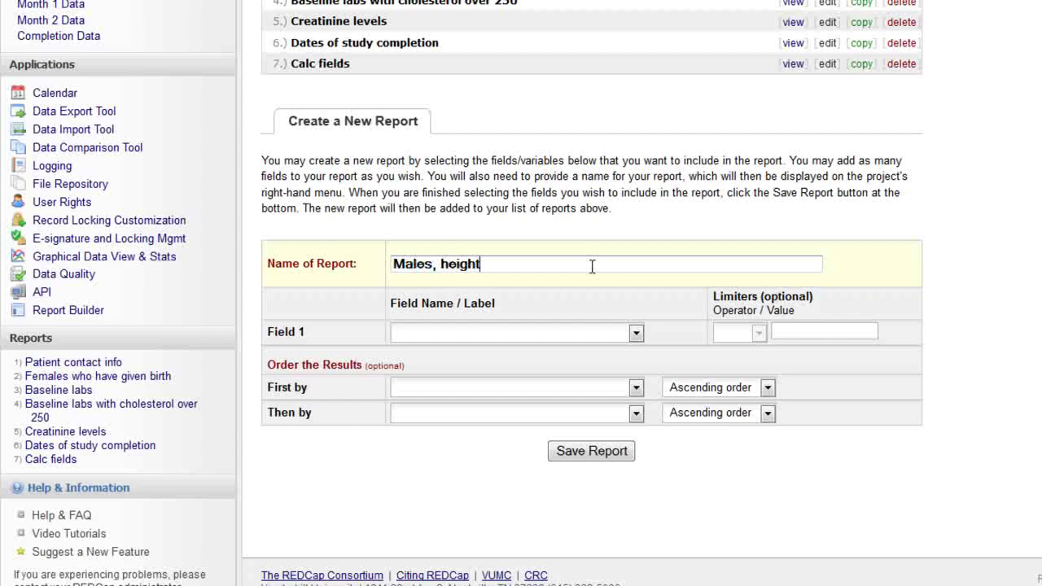
left_click(623, 334)
left_click(609, 360)
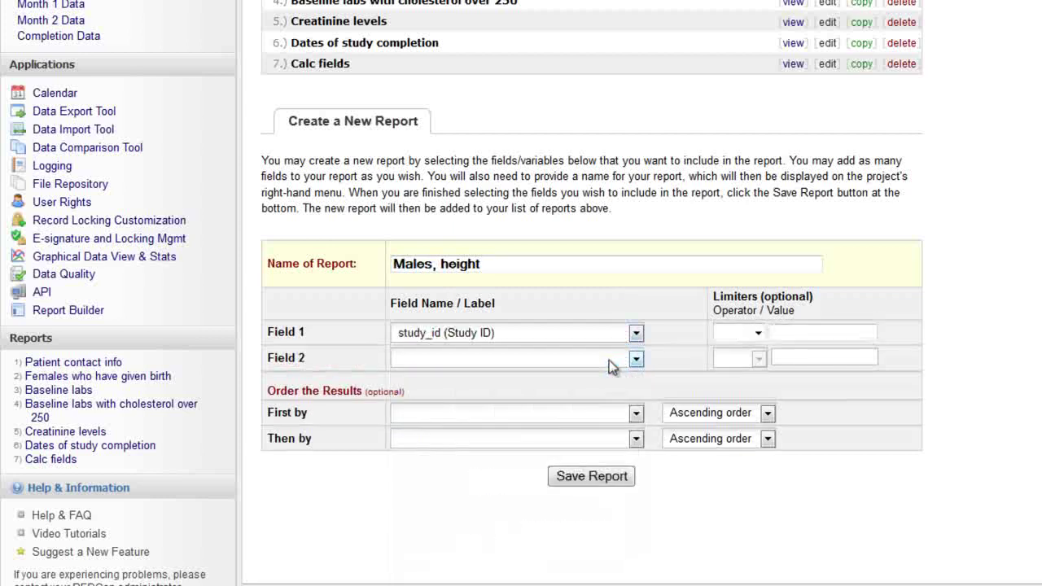
left_click(609, 360)
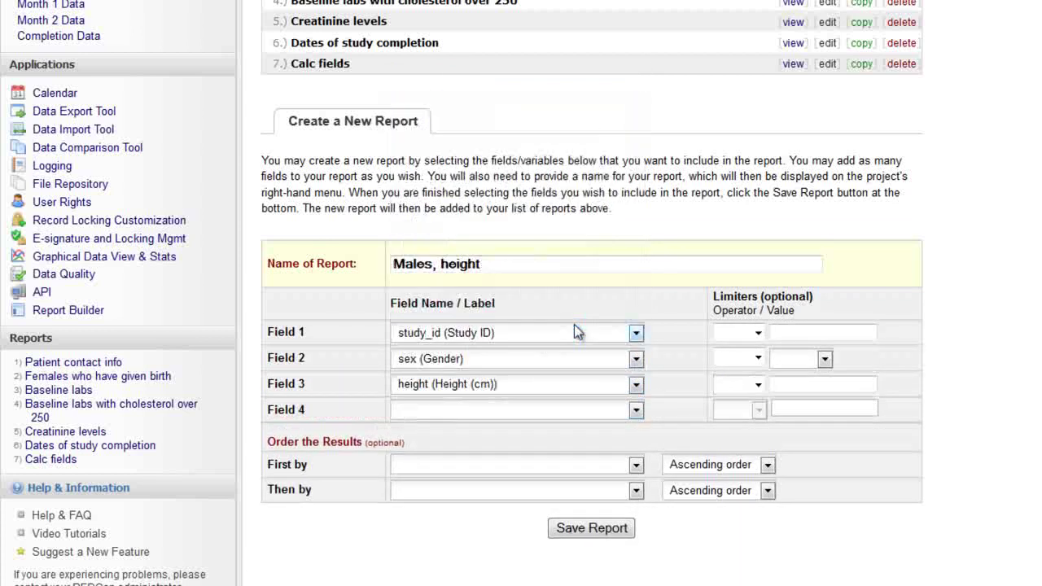
Filter the report to sex = Male, save it, and view its results
left_click(737, 359)
left_click(731, 383)
left_click(798, 359)
left_click(789, 401)
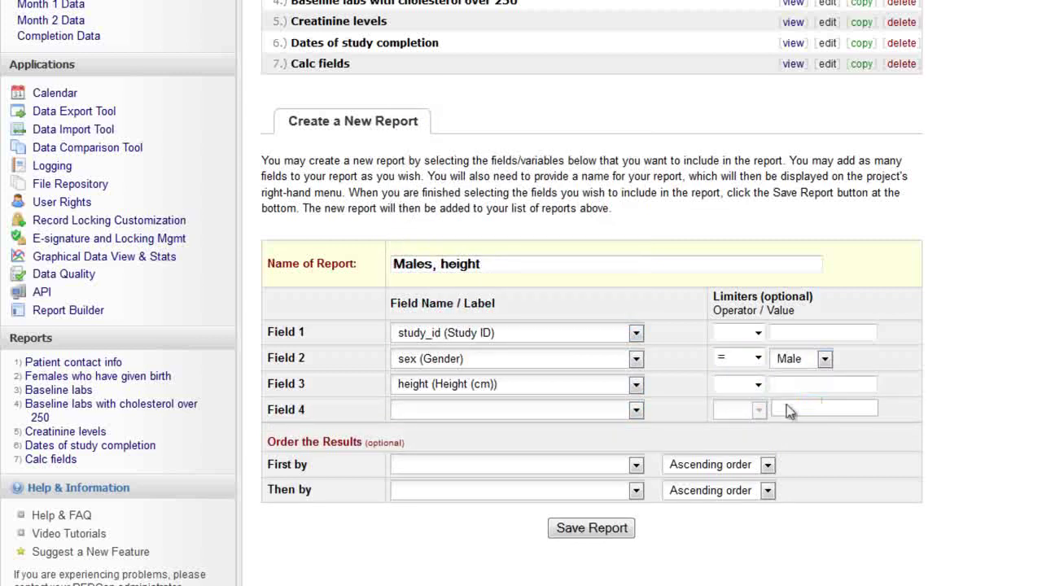
left_click(599, 534)
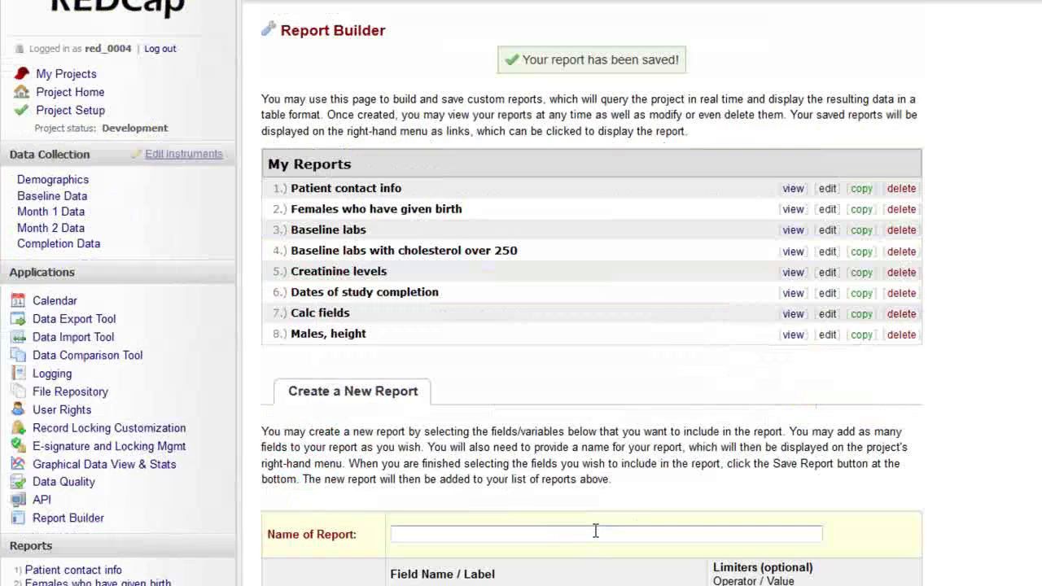
left_click(793, 335)
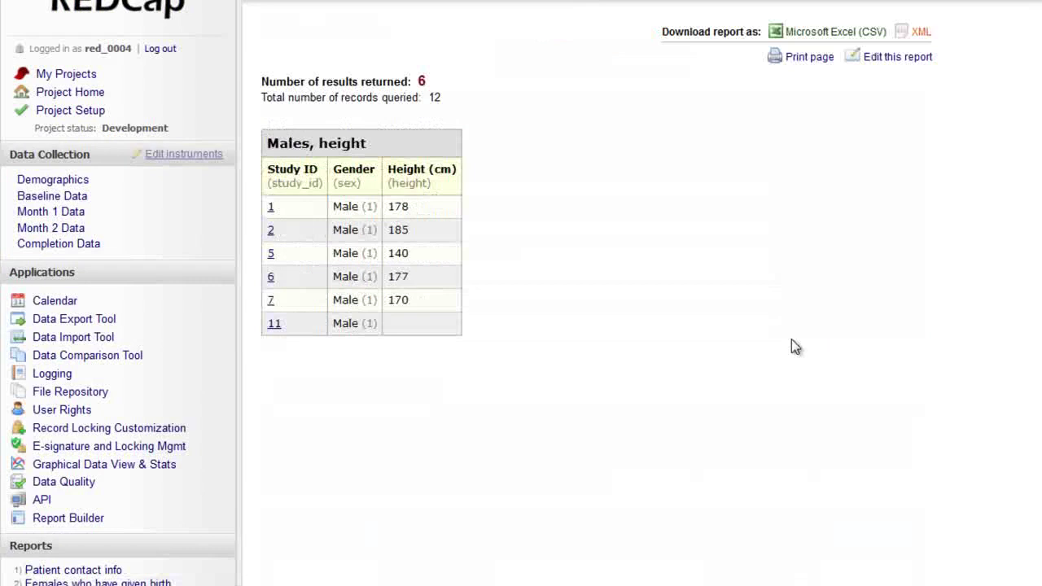
Export all project data from the Data Export Tool and open the raw CSV in Excel
left_click(115, 325)
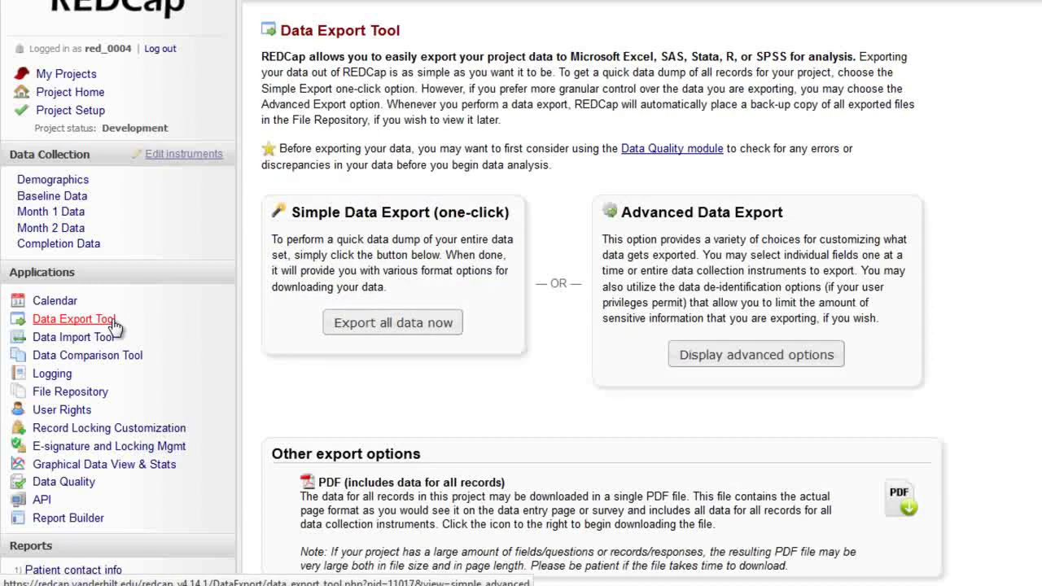
left_click(399, 335)
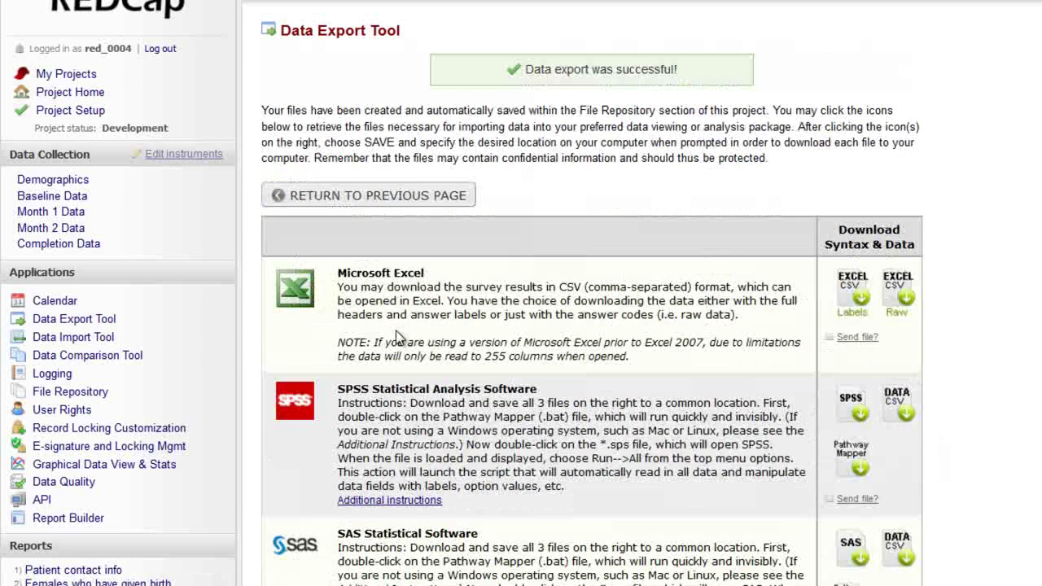
left_click(887, 298)
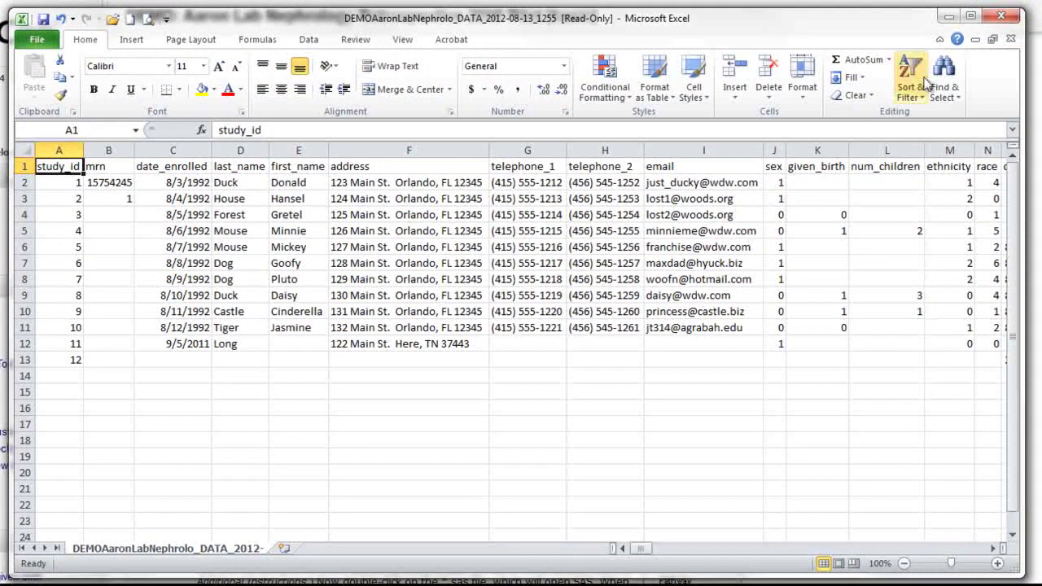
Close the raw CSV, then open the labelled CSV export in Excel and close it
left_click(989, 18)
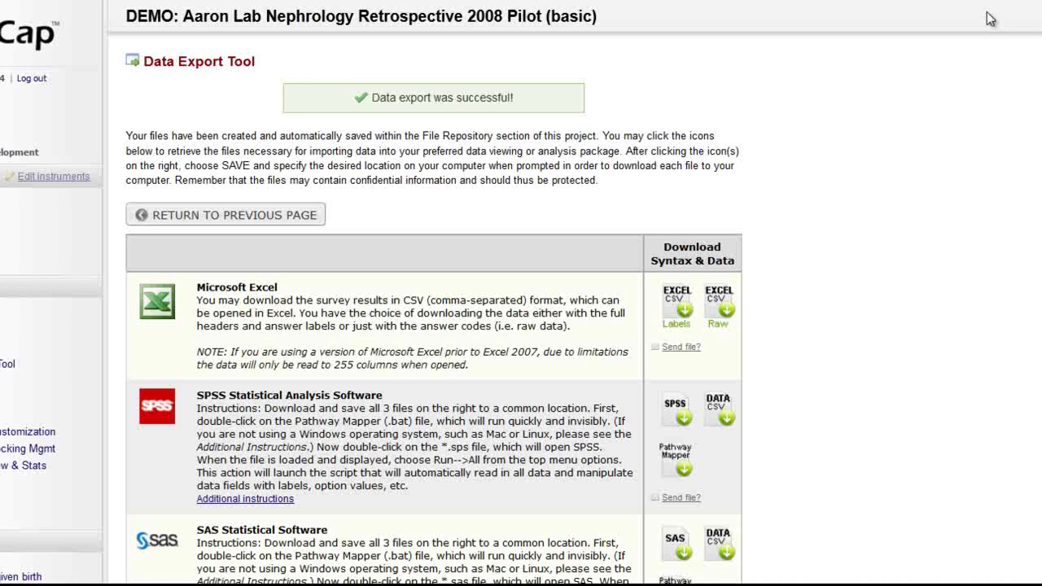
left_click(683, 306)
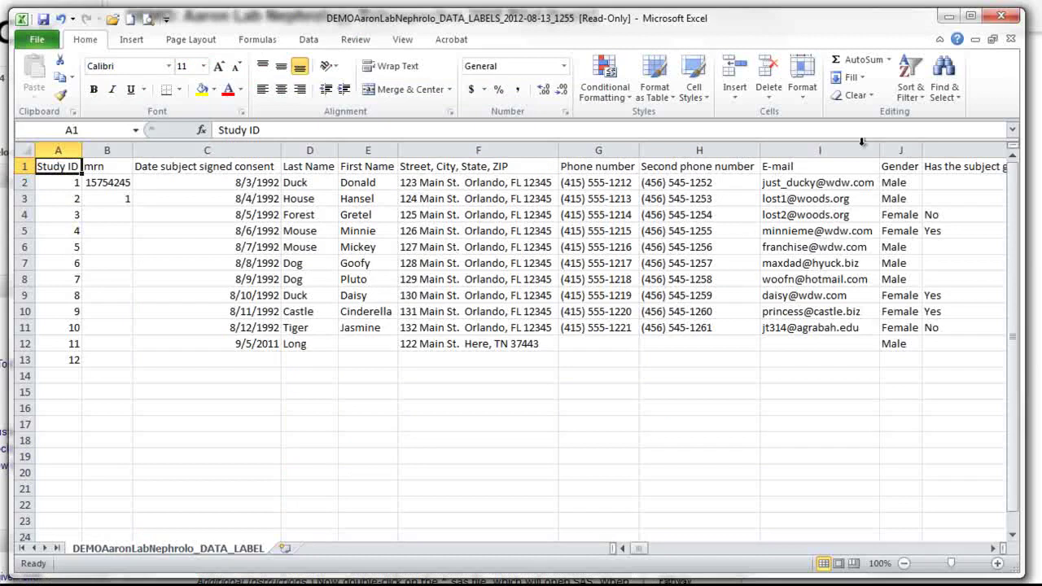
left_click(996, 18)
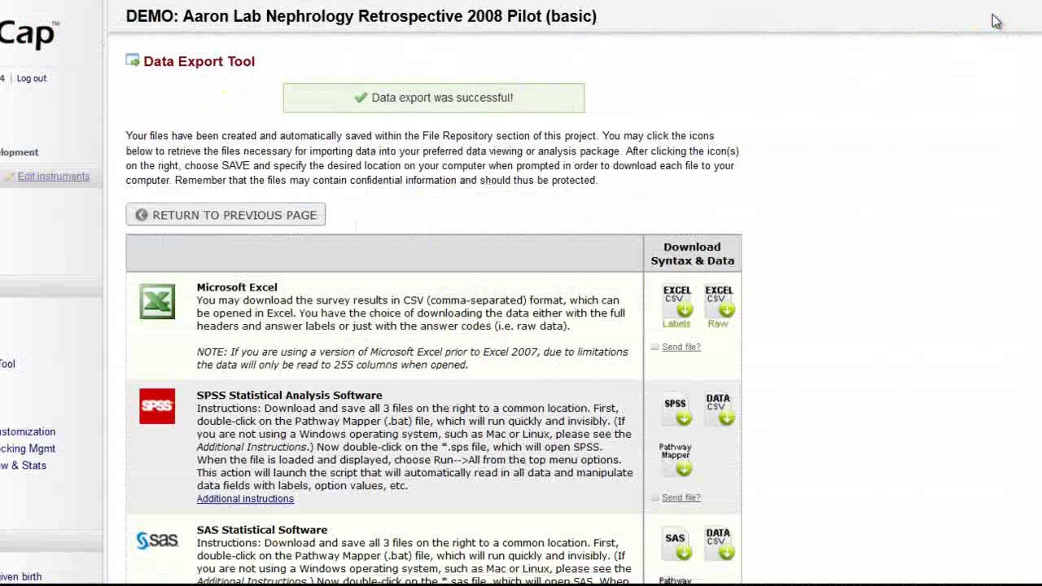
Run a custom export of Study ID, E-mail, Gender, plus Ethnicity and Race fields
left_click(303, 222)
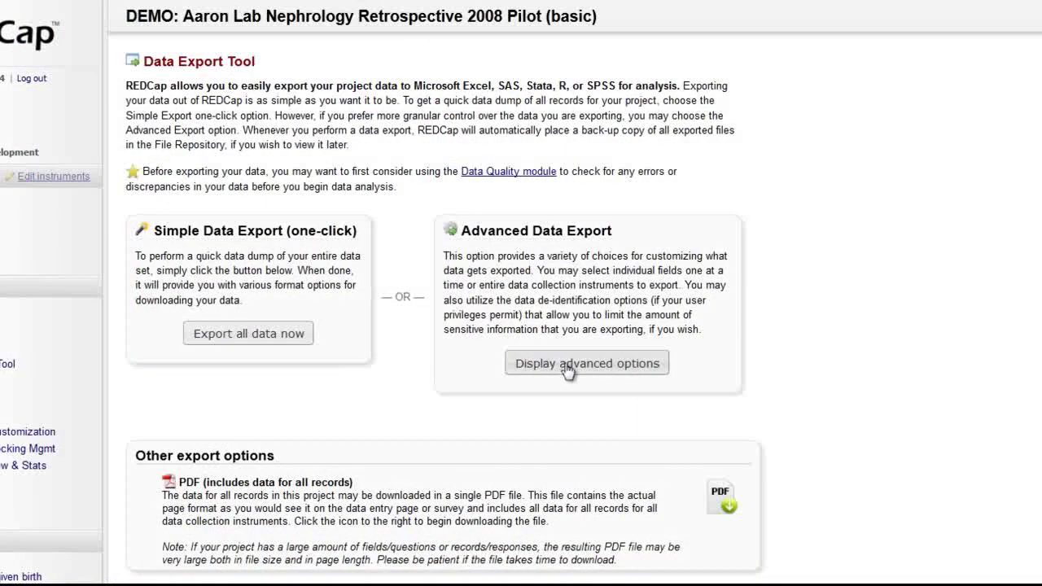
left_click(568, 366)
scroll(567, 371, "down", 5)
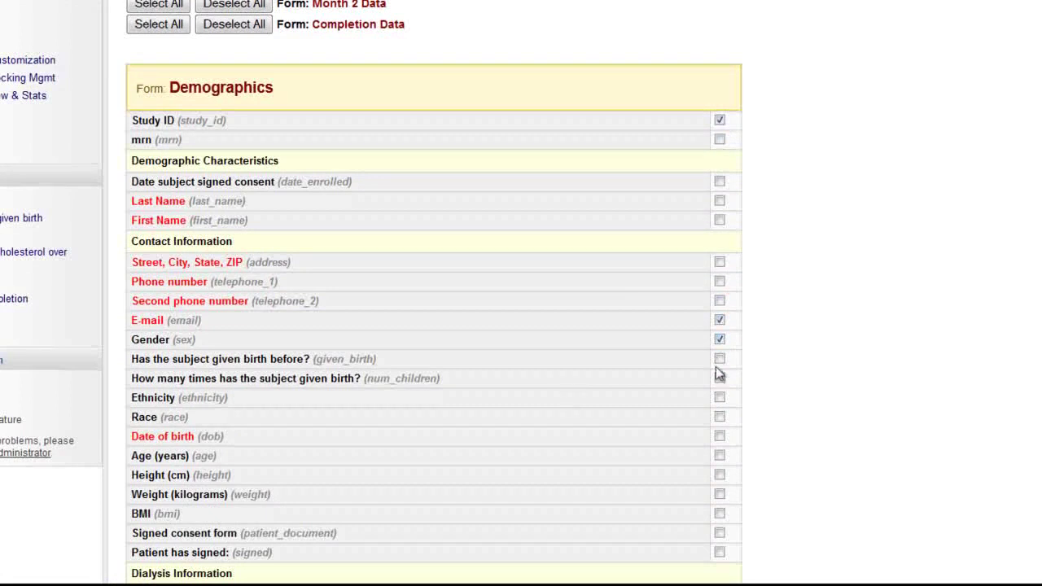
left_click(718, 398)
left_click(720, 417)
scroll(720, 429, "down", 15)
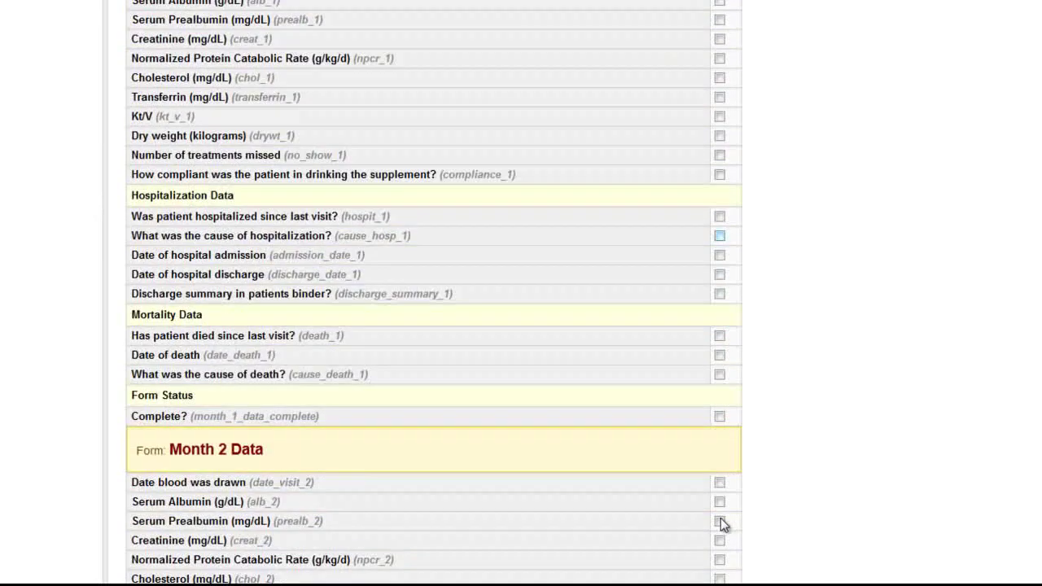
scroll(721, 521, "down", 6)
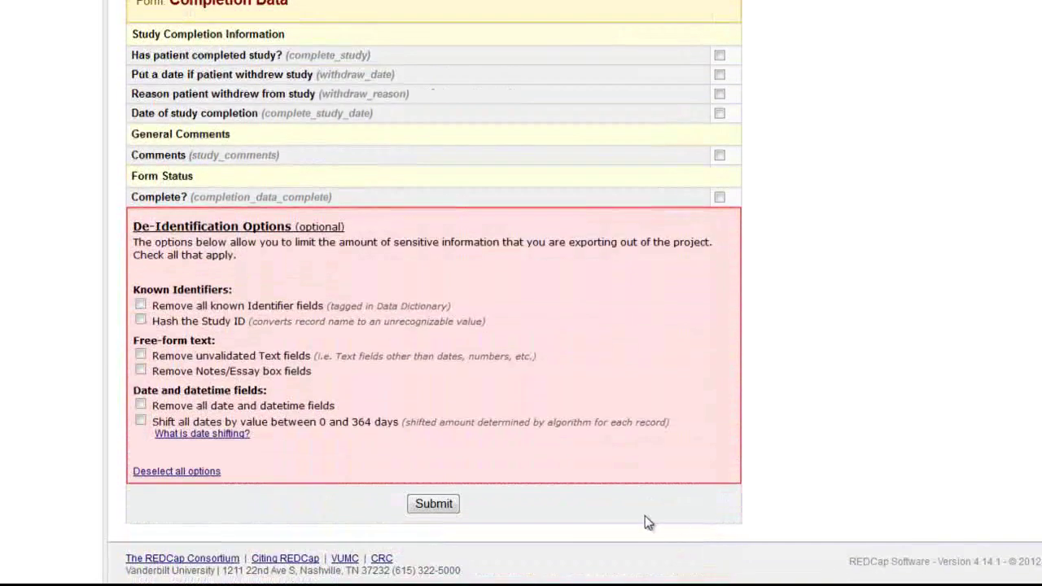
left_click(437, 506)
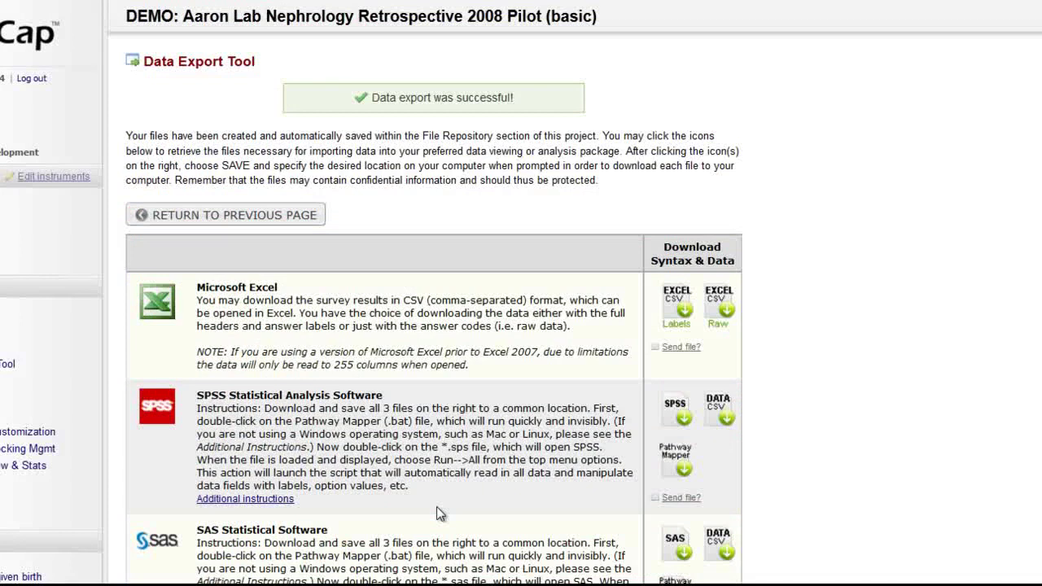
Open the five-column raw CSV from the custom export in Excel, then close it
left_click(718, 305)
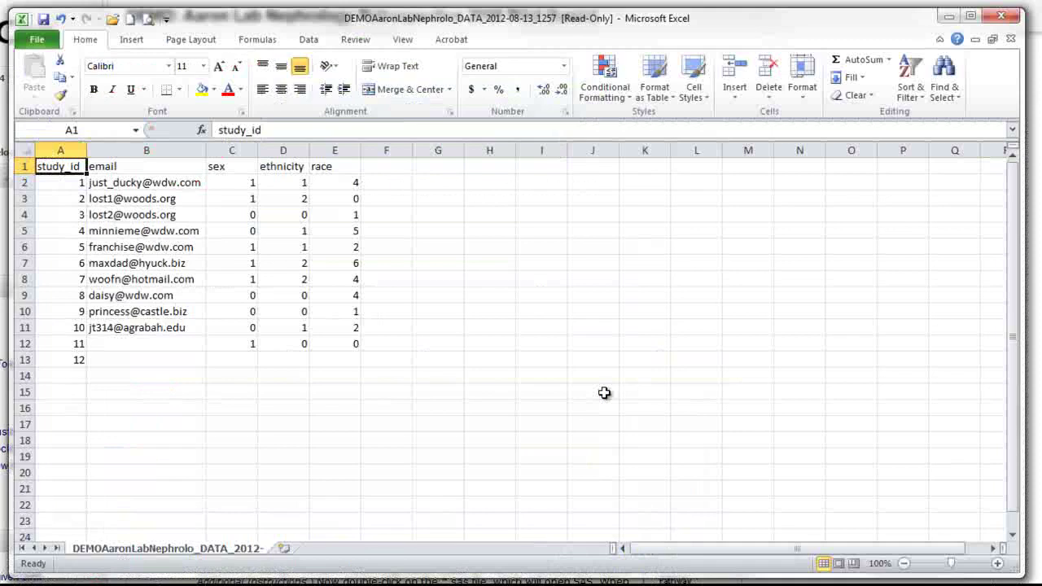
left_click(998, 16)
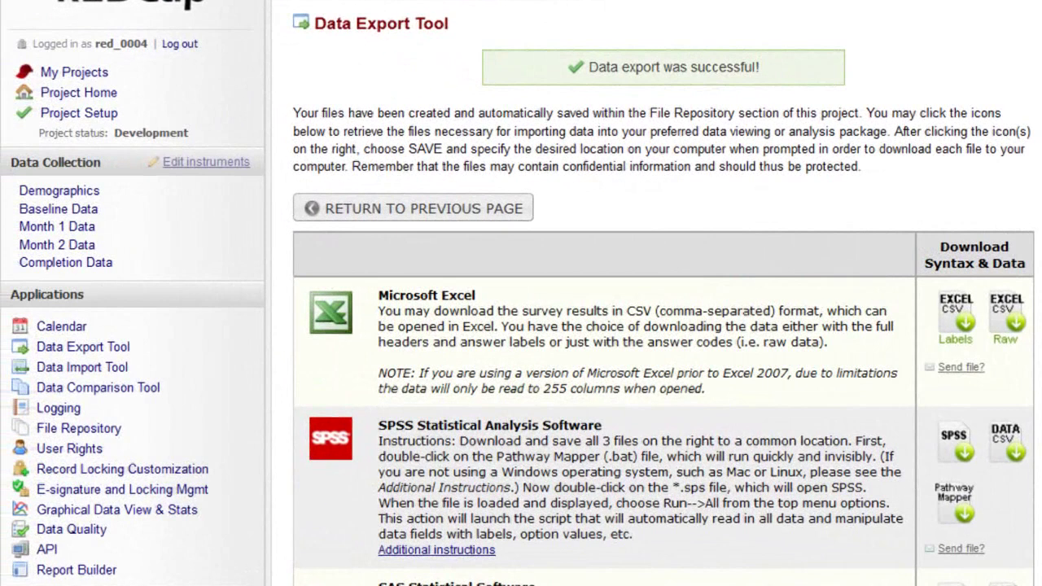
Download the records-in-rows data import template from the Data Import Tool
left_click(119, 377)
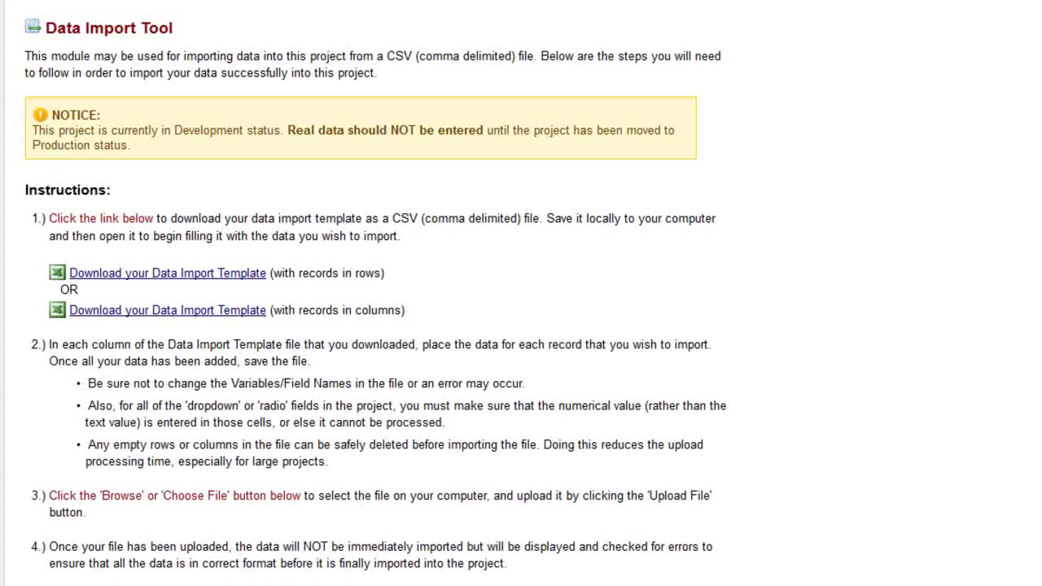
left_click(146, 281)
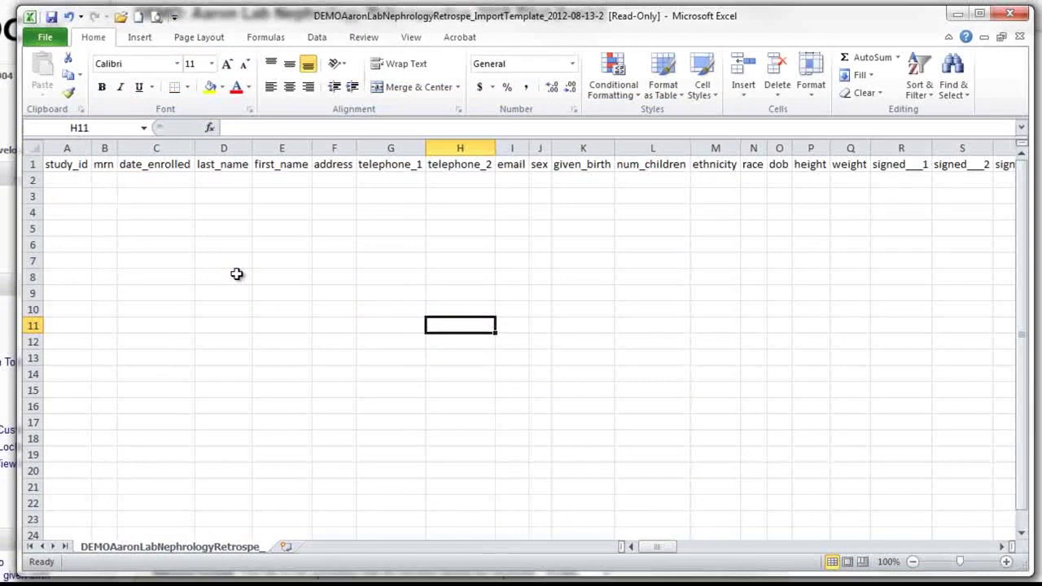
Enter study IDs 13, 14 and 15 down column A starting at A2
left_click(55, 180)
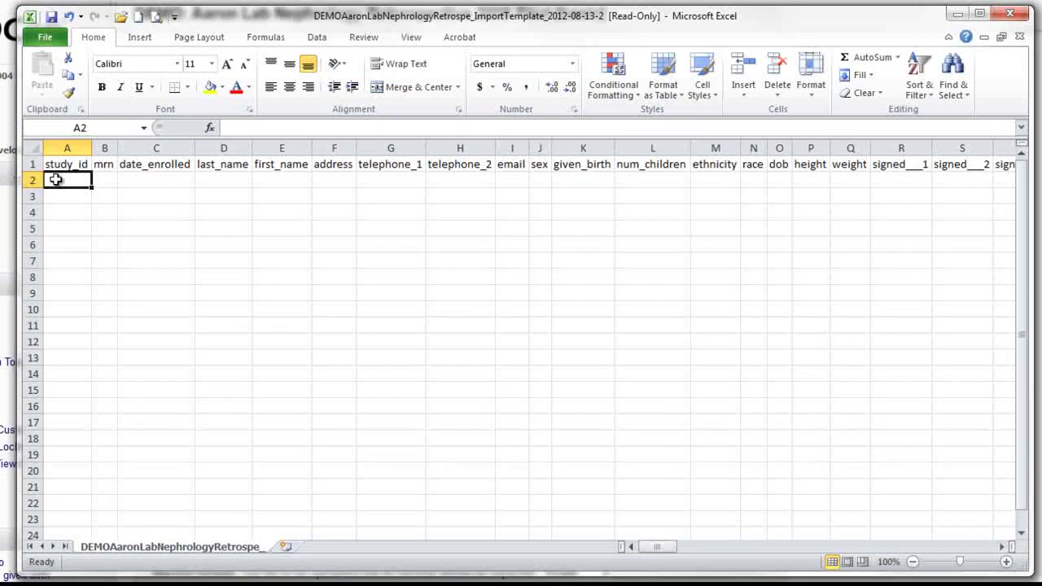
type("13")
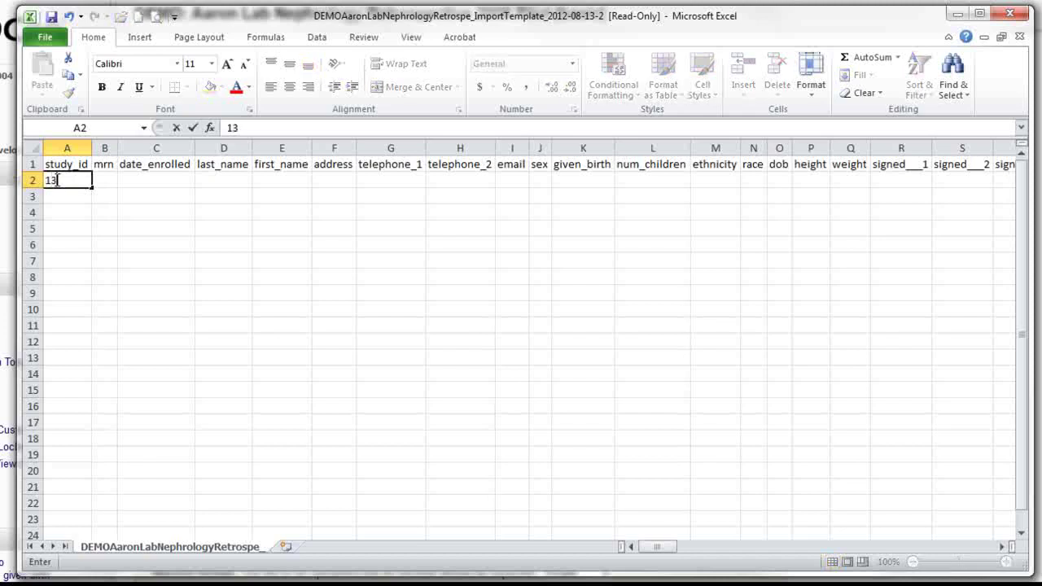
key("Return")
type("14")
key("Return")
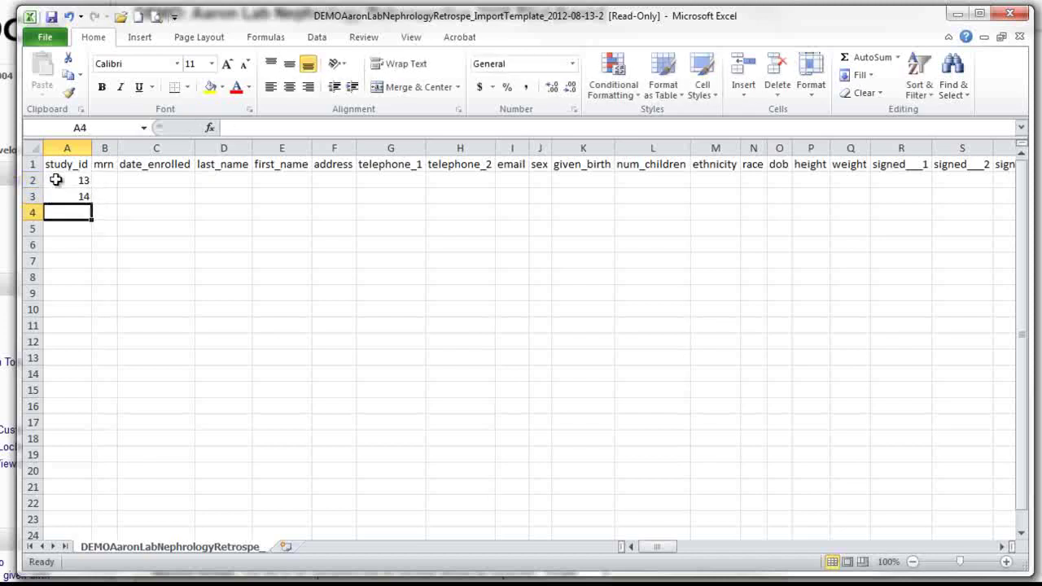
type("15")
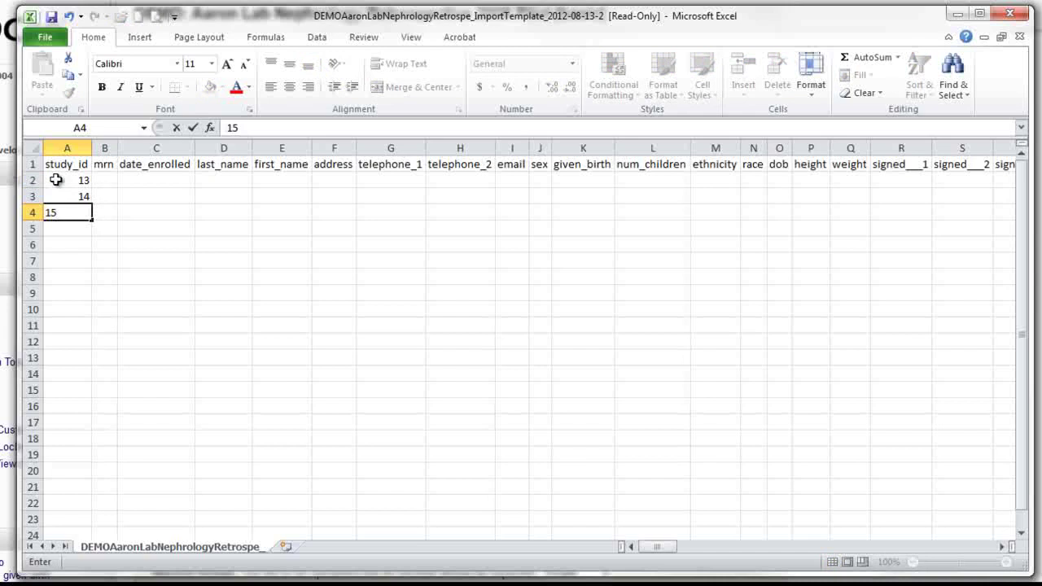
Fill in last_name and first_name for the new records in columns D and E
left_click(245, 180)
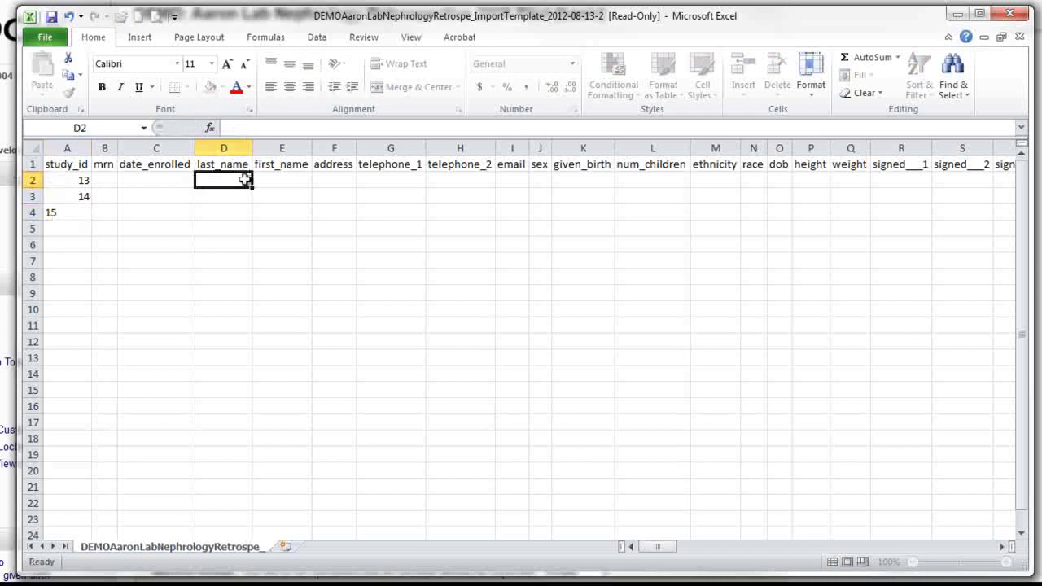
type("Doe")
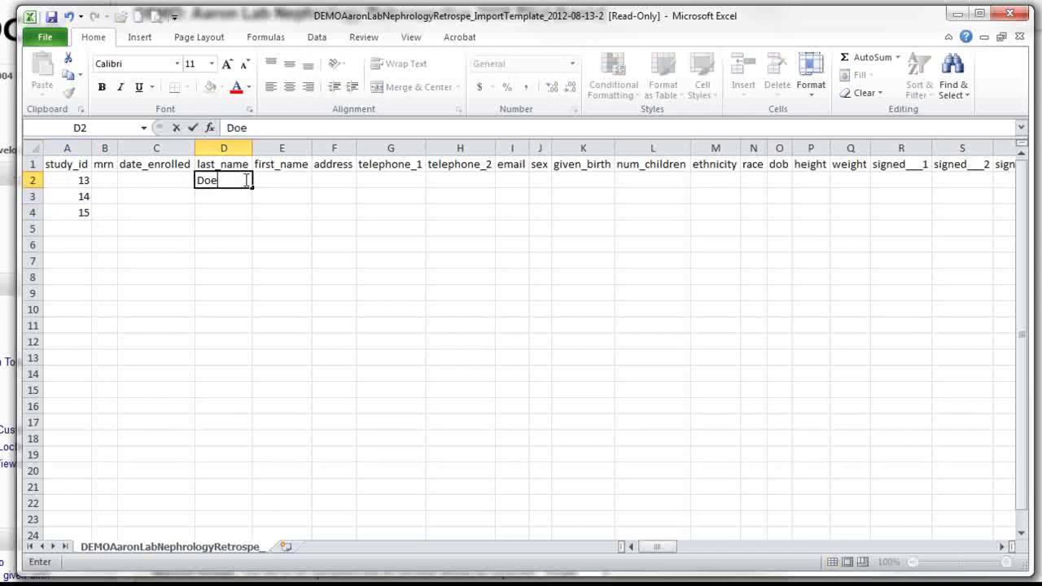
key("Tab")
type("John")
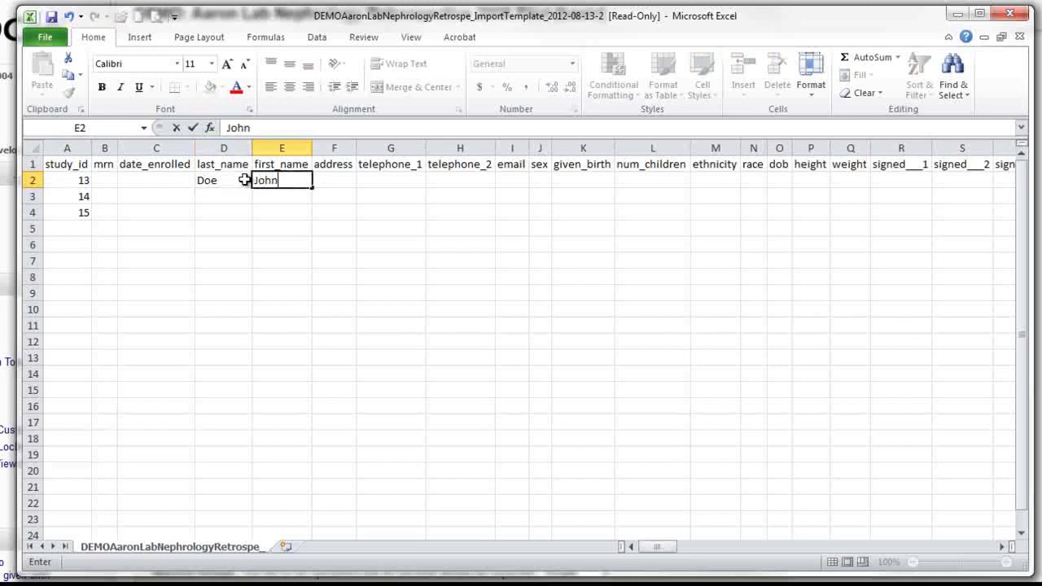
key("Return")
type("Clancy")
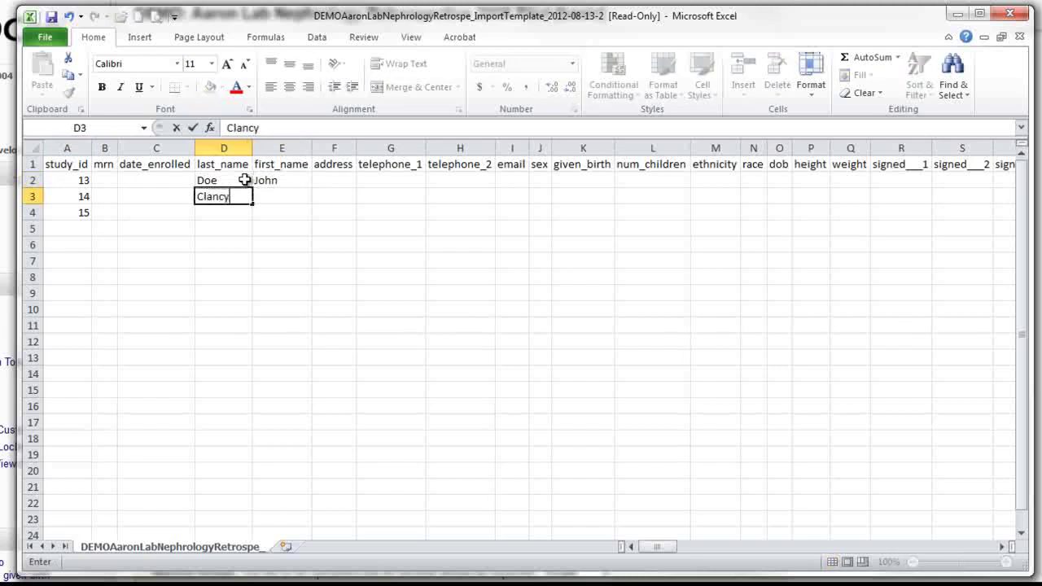
key("Tab")
type("Dean")
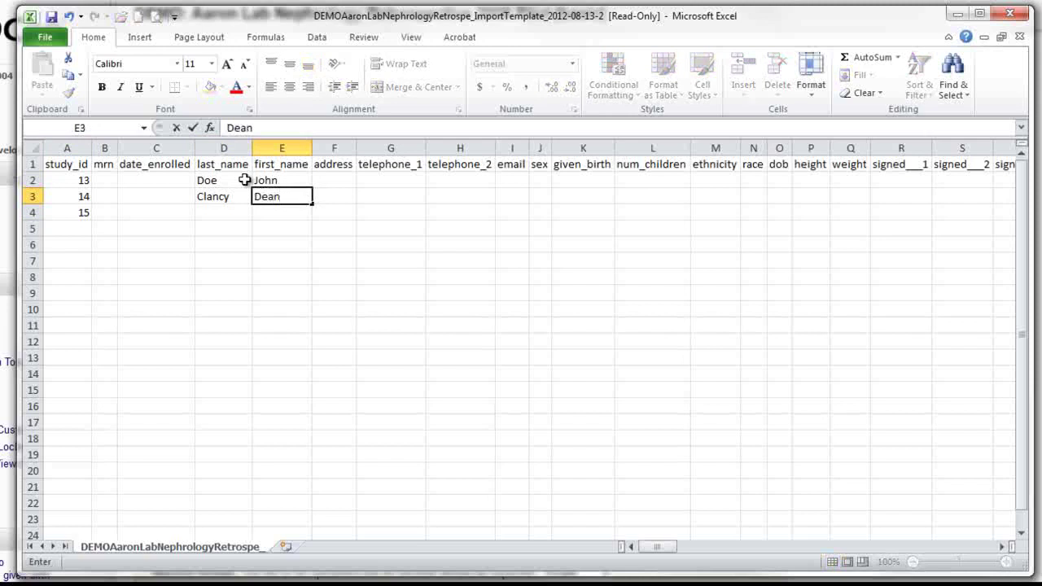
key("Return")
type("Sam")
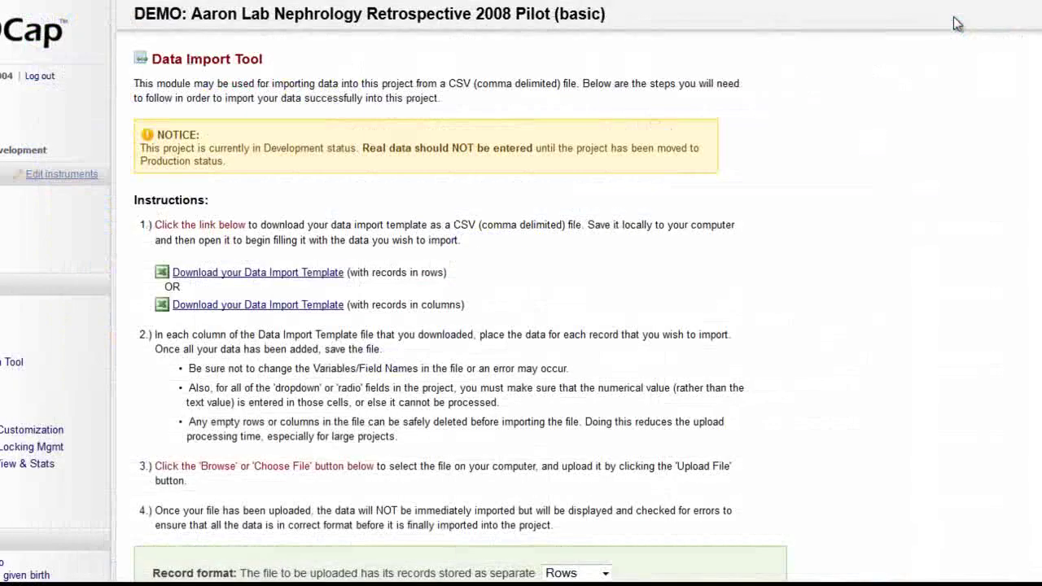
Upload test.csv, import records 13–15, and open the Patient contact info report
scroll(623, 497, "down", 5)
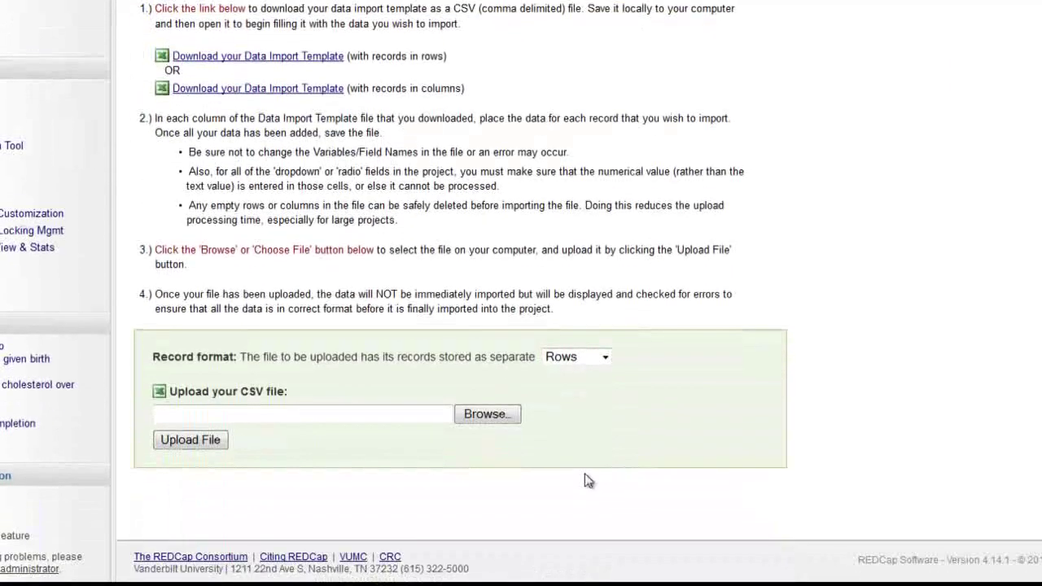
left_click(486, 414)
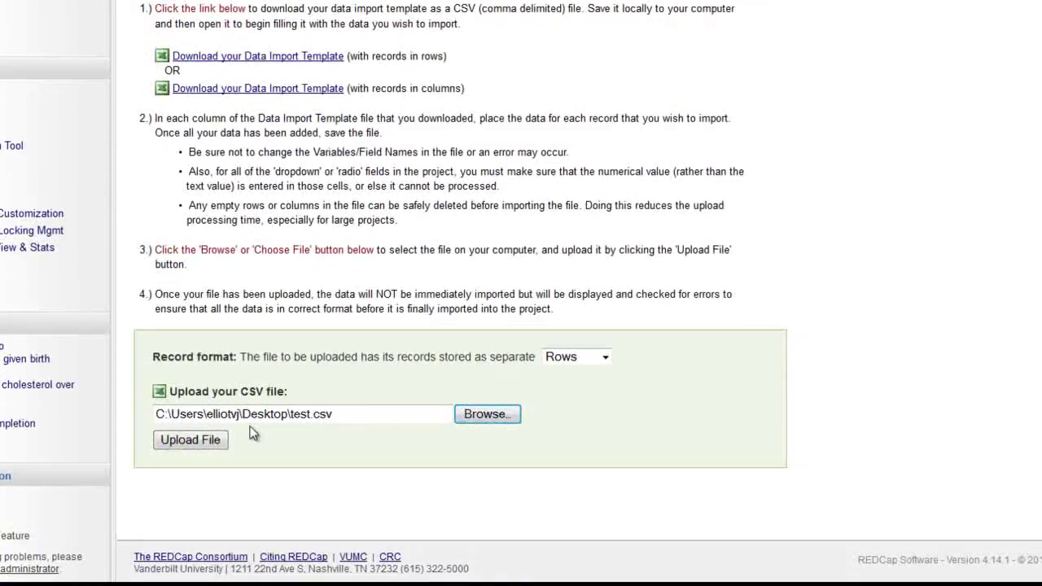
left_click(213, 440)
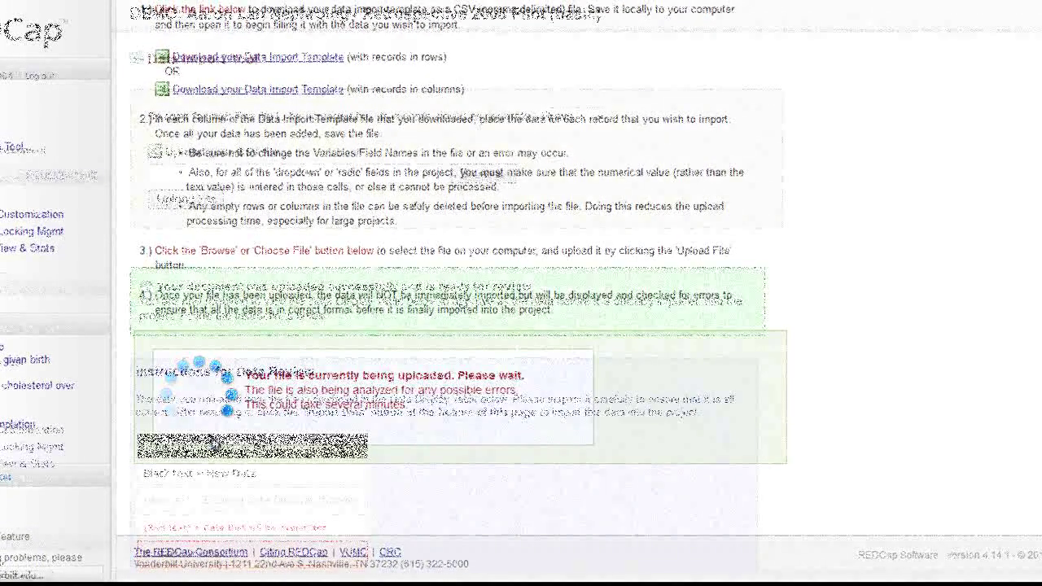
scroll(204, 501, "down", 5)
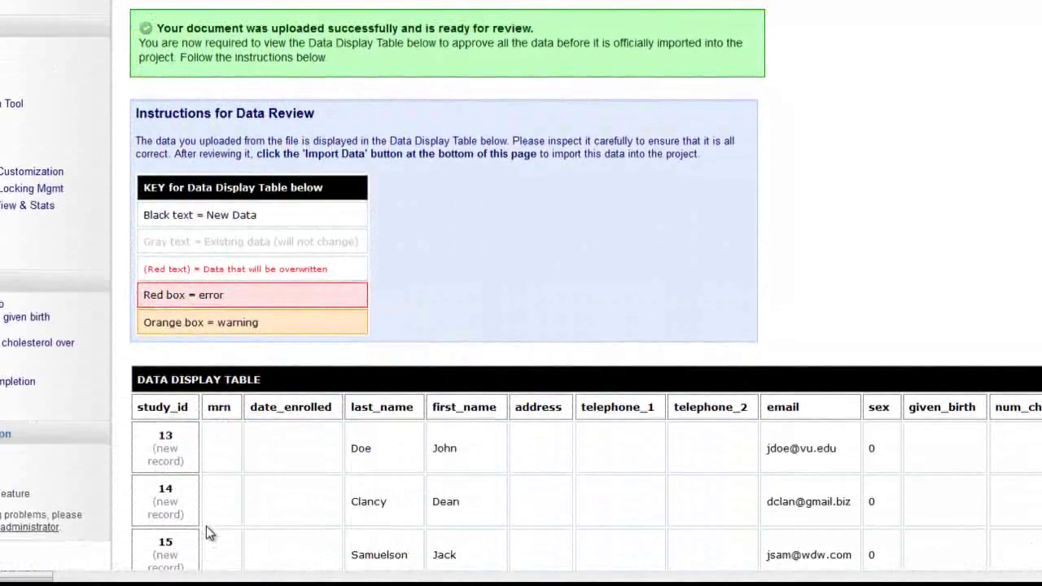
scroll(206, 530, "down", 3)
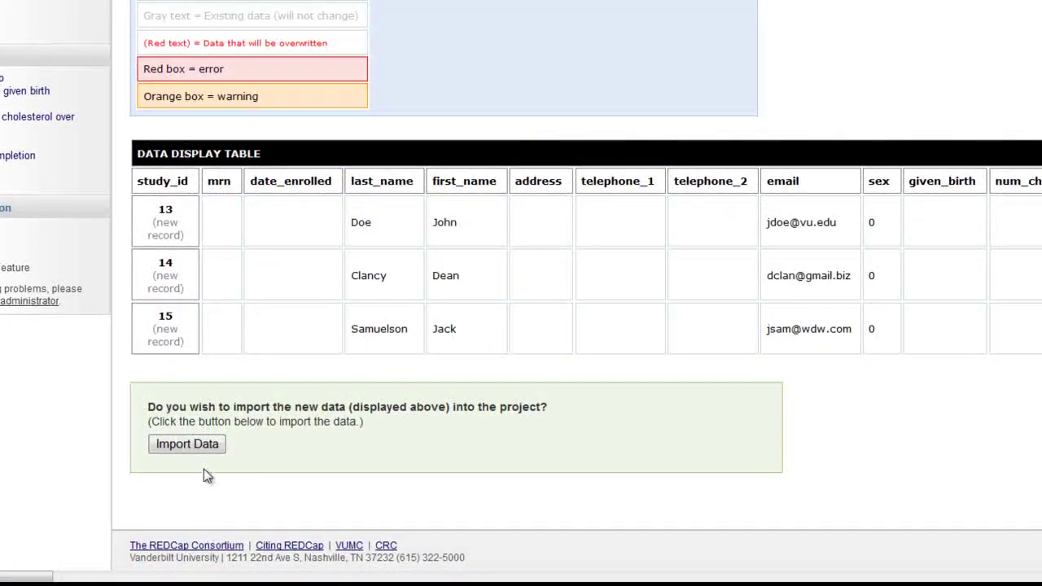
left_click(203, 446)
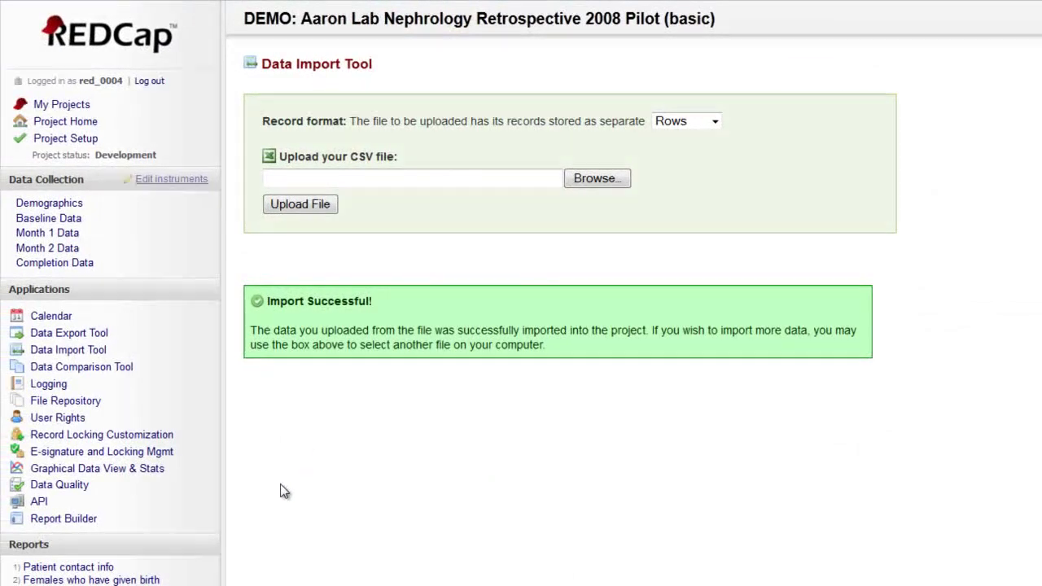
left_click(109, 568)
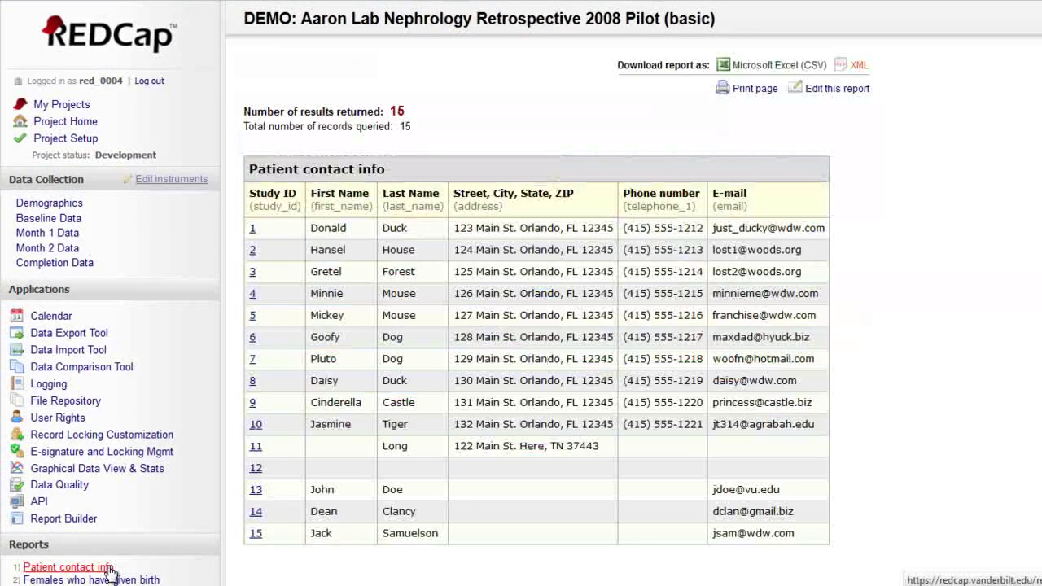